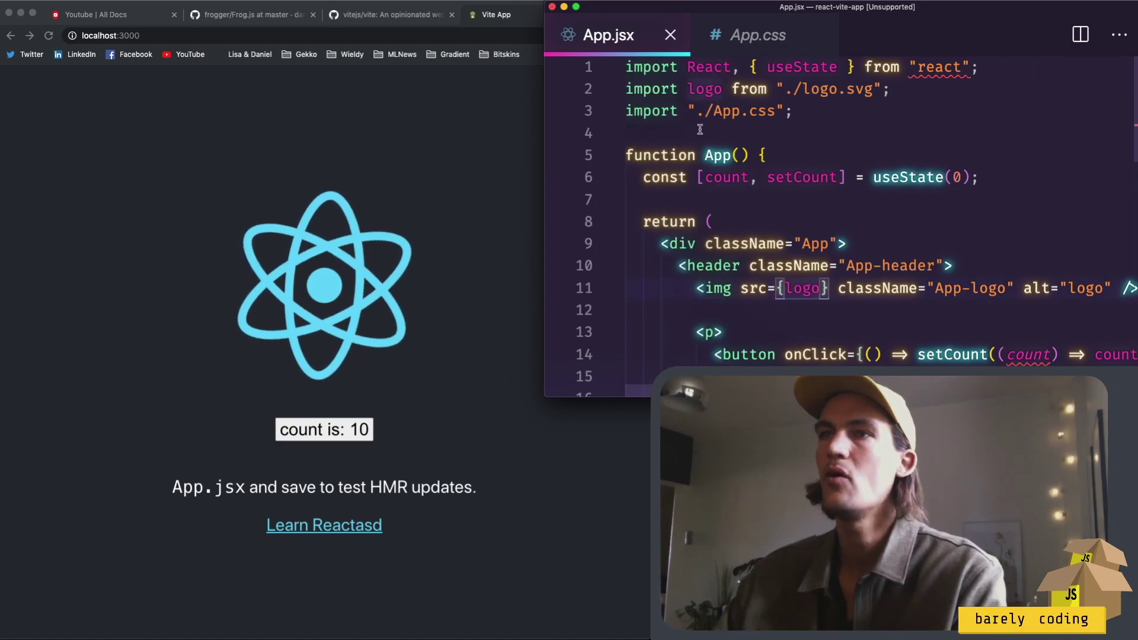
# Cut the App.css logo spin duration from 20s to 1s, 0.1s, then 0.05s, saving each time.
pyautogui.hotkey('ctrl', 'Tab')
pyautogui.scroll(-1, 707, 140)
pyautogui.moveTo(963, 248); pyautogui.dragTo(971, 249)
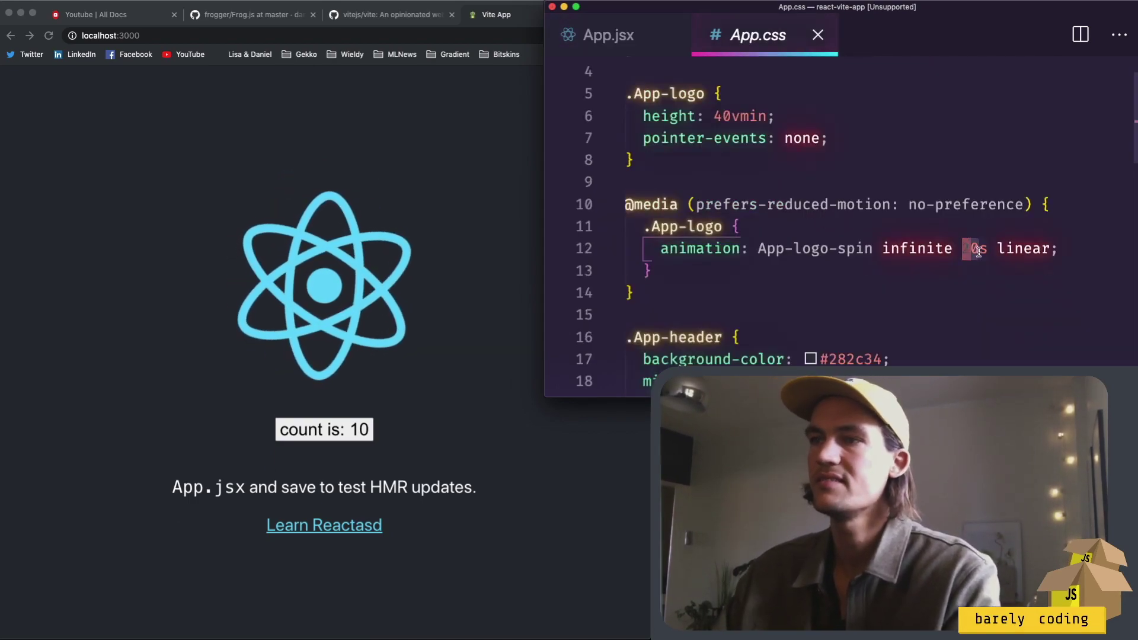
pyautogui.press('BackSpace')
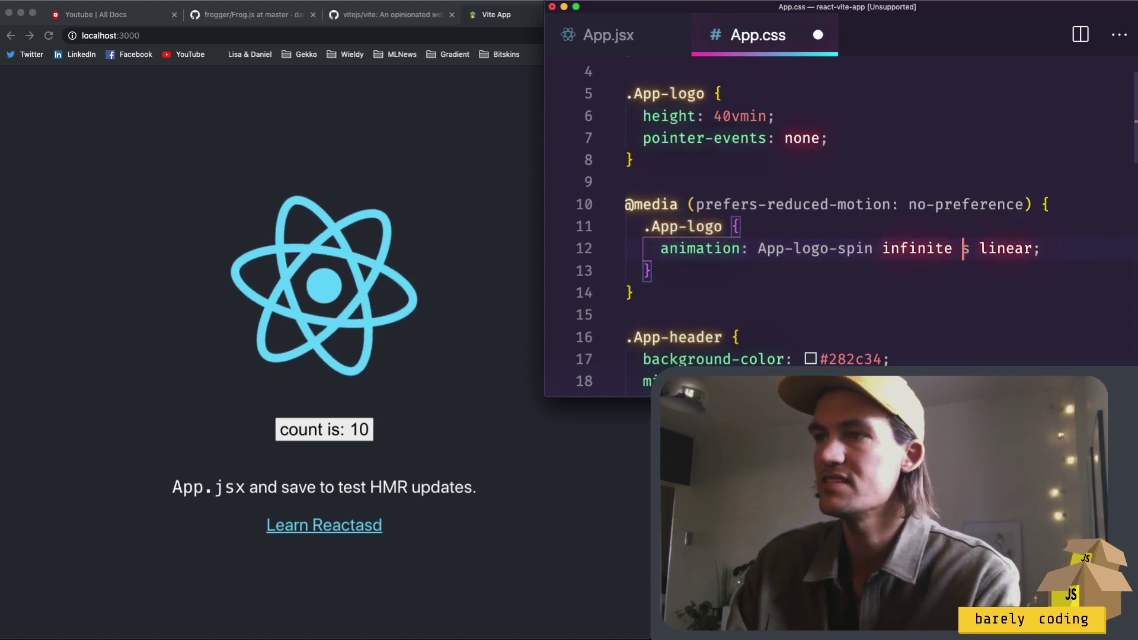
pyautogui.write('1')
pyautogui.press('super+s')
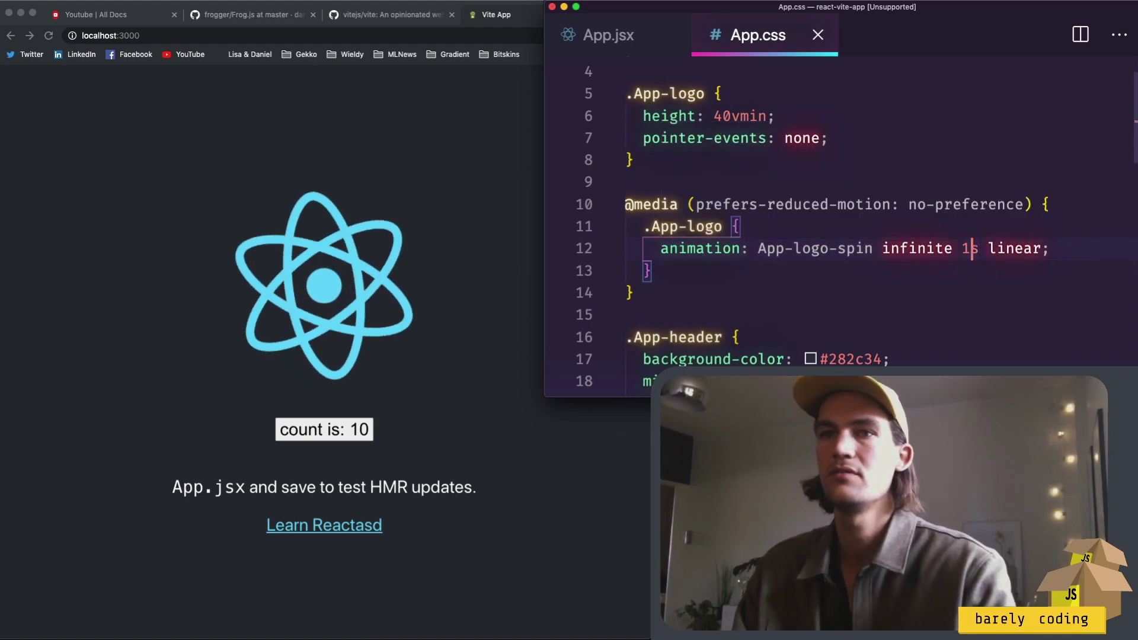
pyautogui.press('Left')
pyautogui.write('0.')
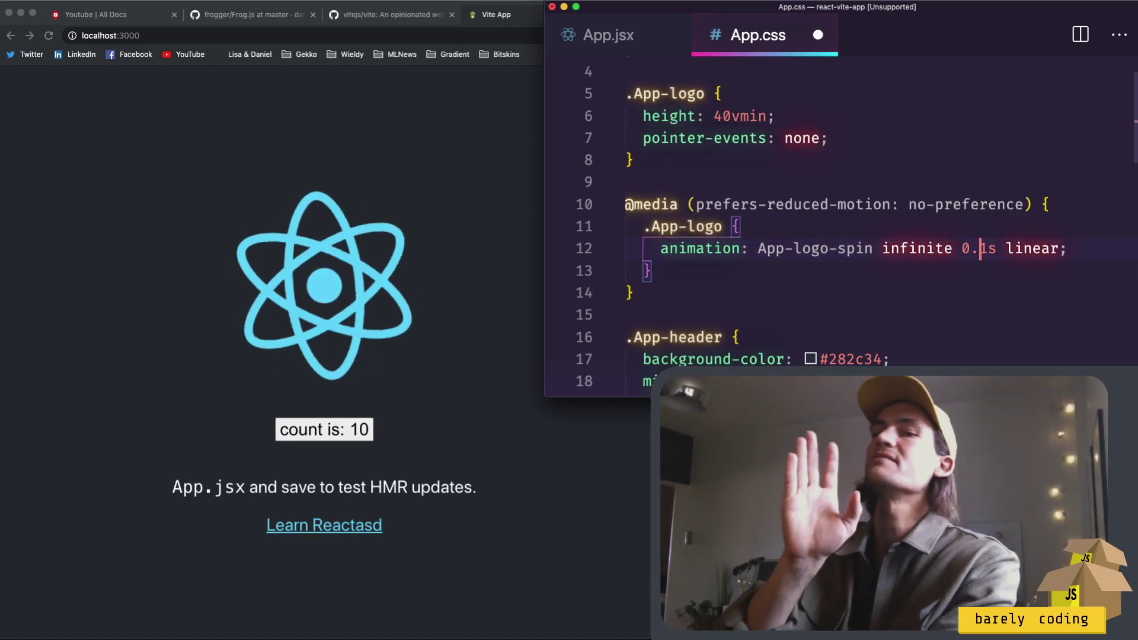
pyautogui.press('super+s')
pyautogui.press('Delete')
pyautogui.write('05')
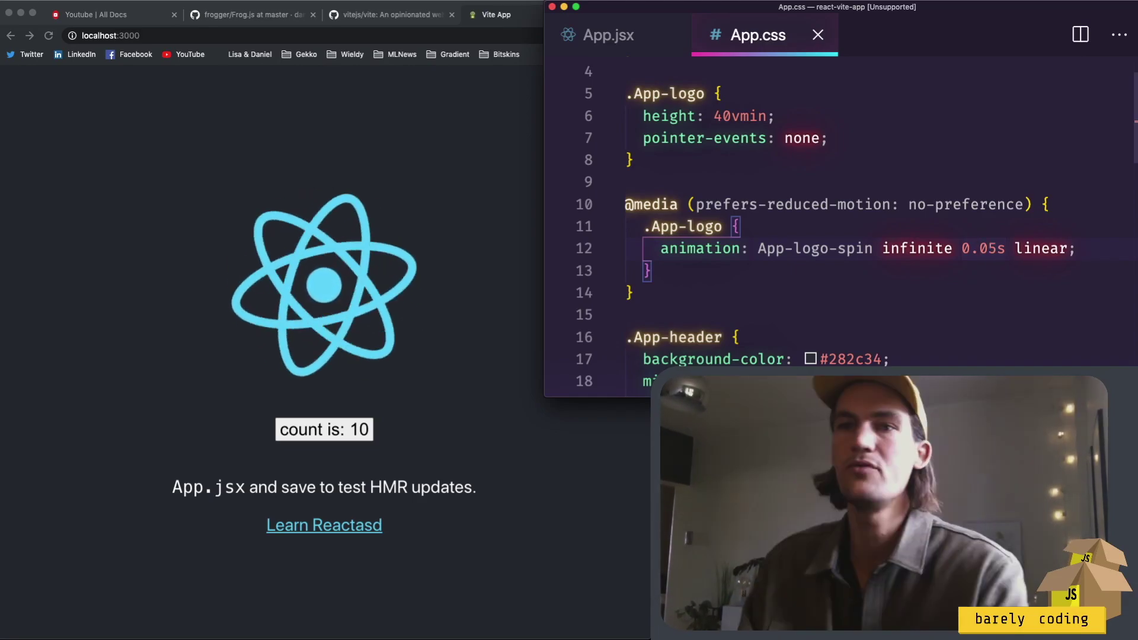
pyautogui.press('super+s')
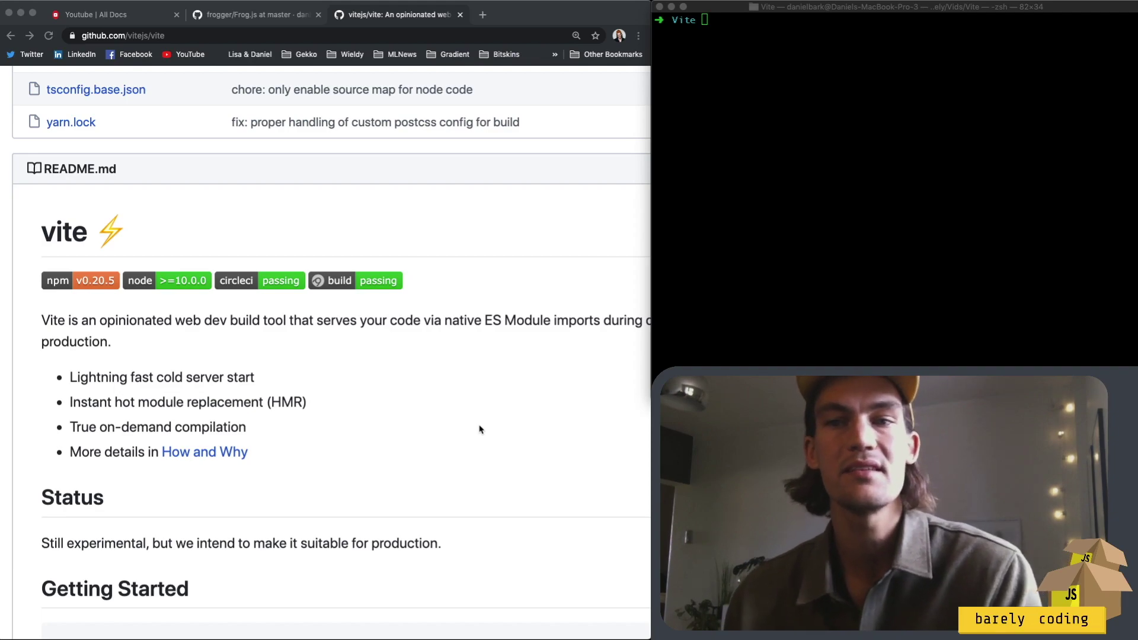
pyautogui.scroll(3, 480, 430)
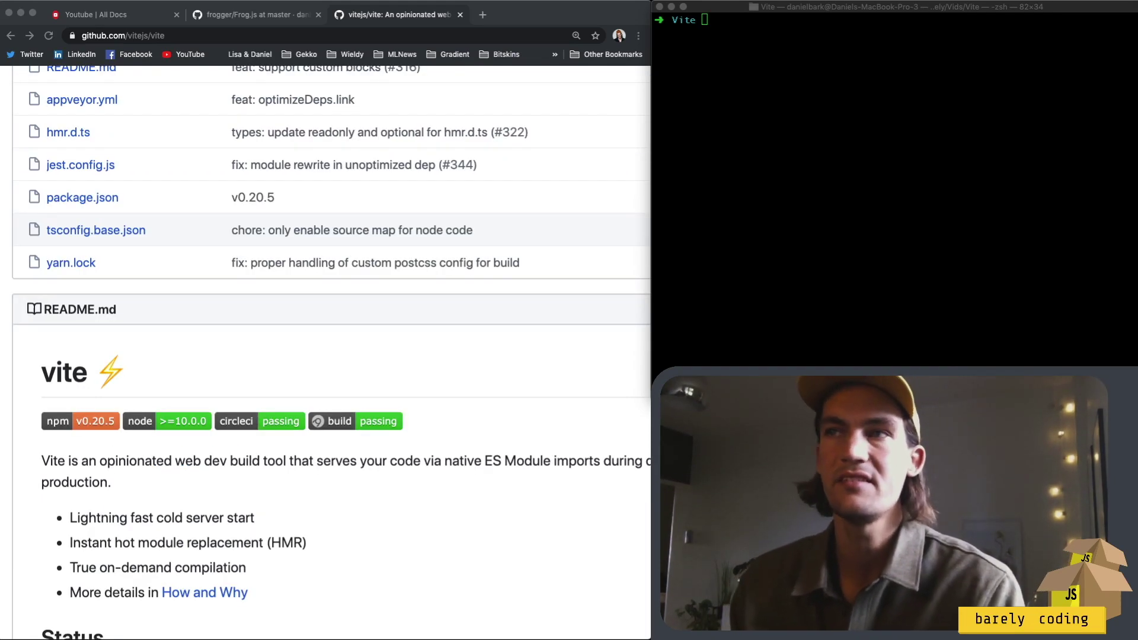
# Run npx create-vite-app --template react react-vite-app in the terminal.
pyautogui.click(1021, 250)
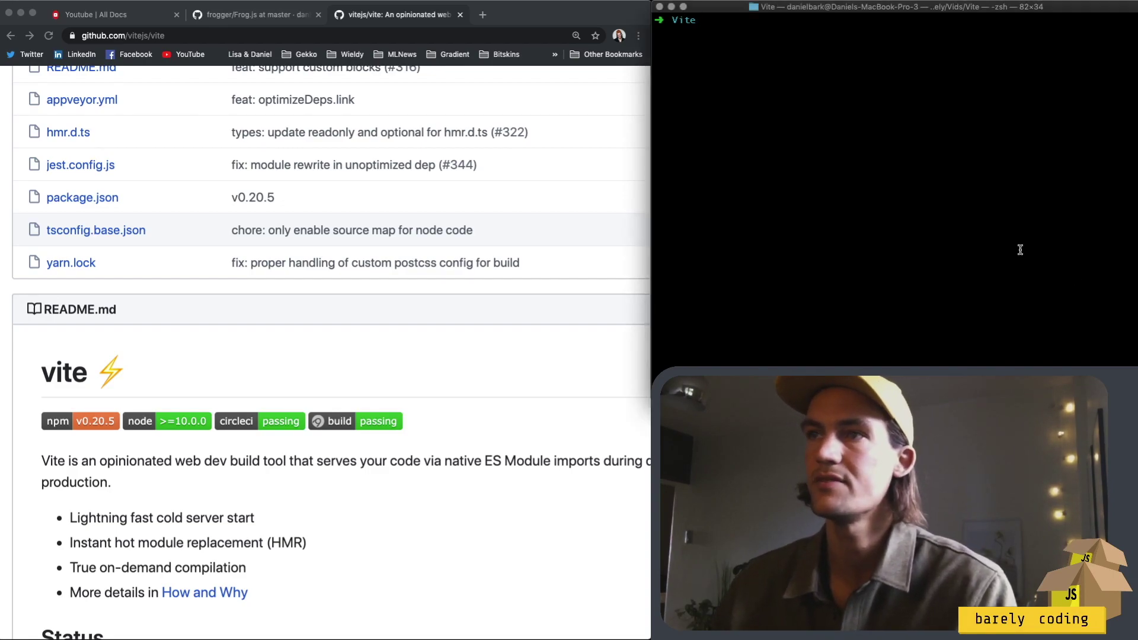
pyautogui.write('npx ')
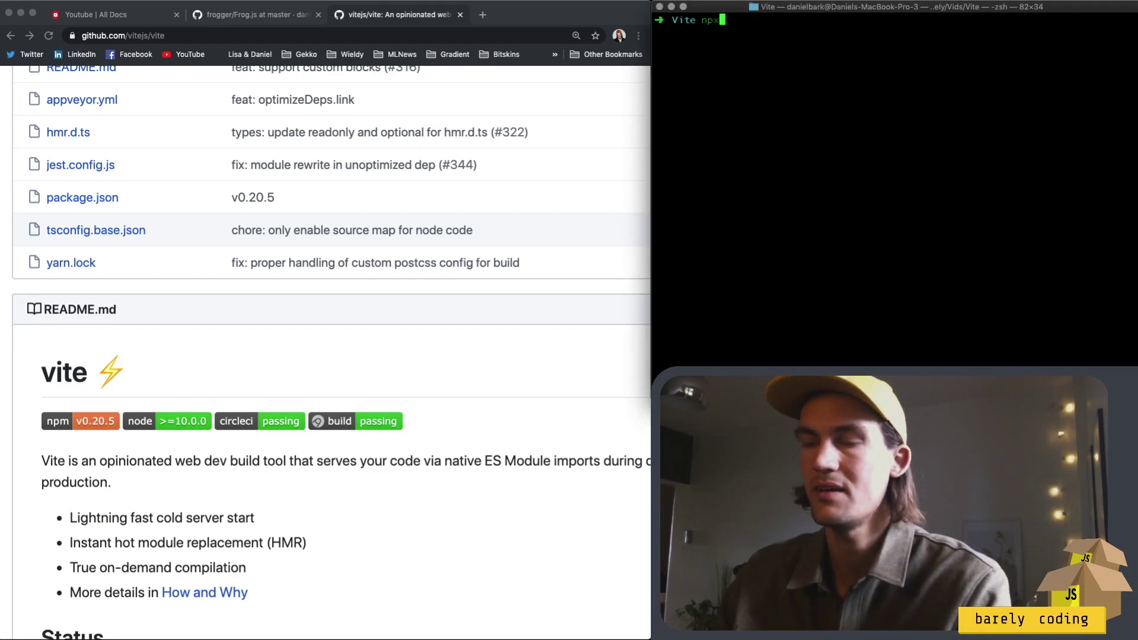
pyautogui.write('create-')
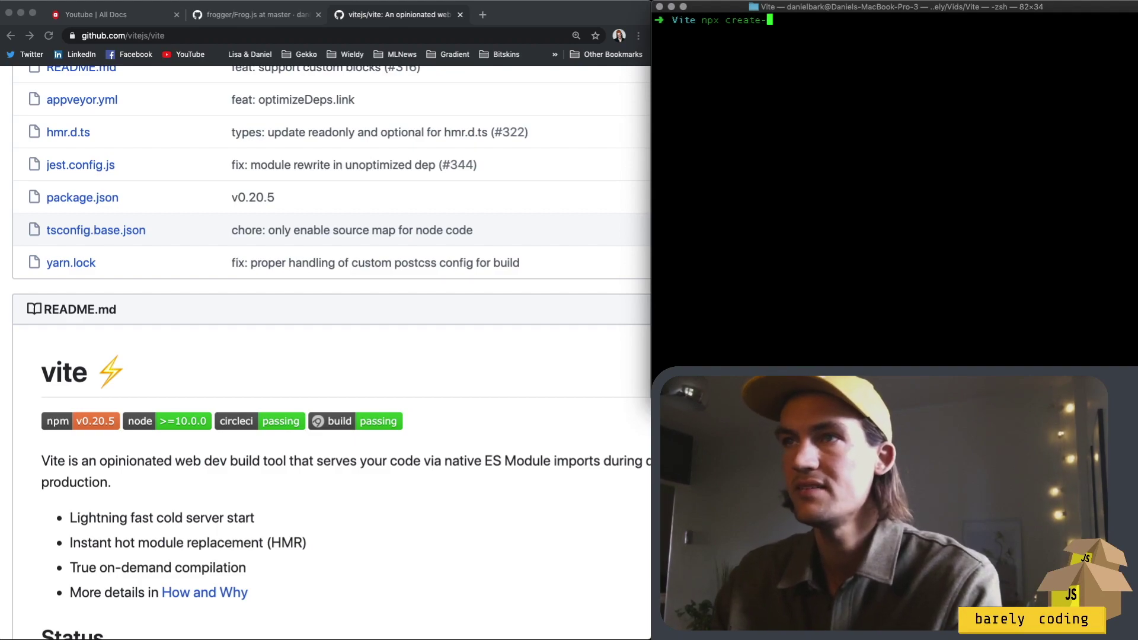
pyautogui.write('vite-app')
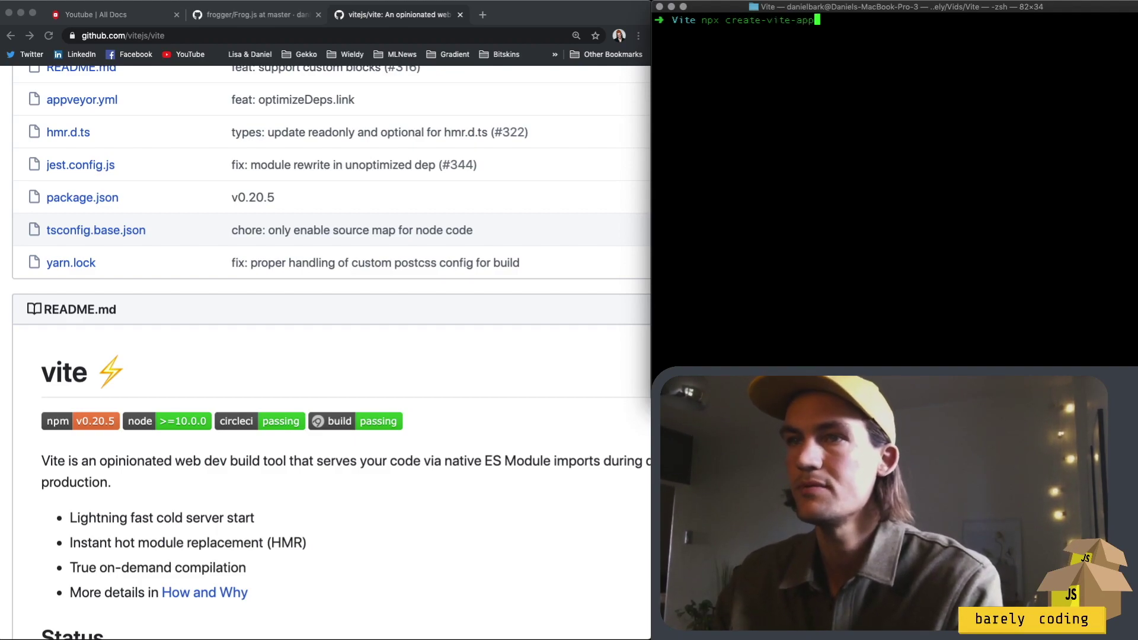
pyautogui.write(' --temp')
pyautogui.scroll(-10, 256, 534)
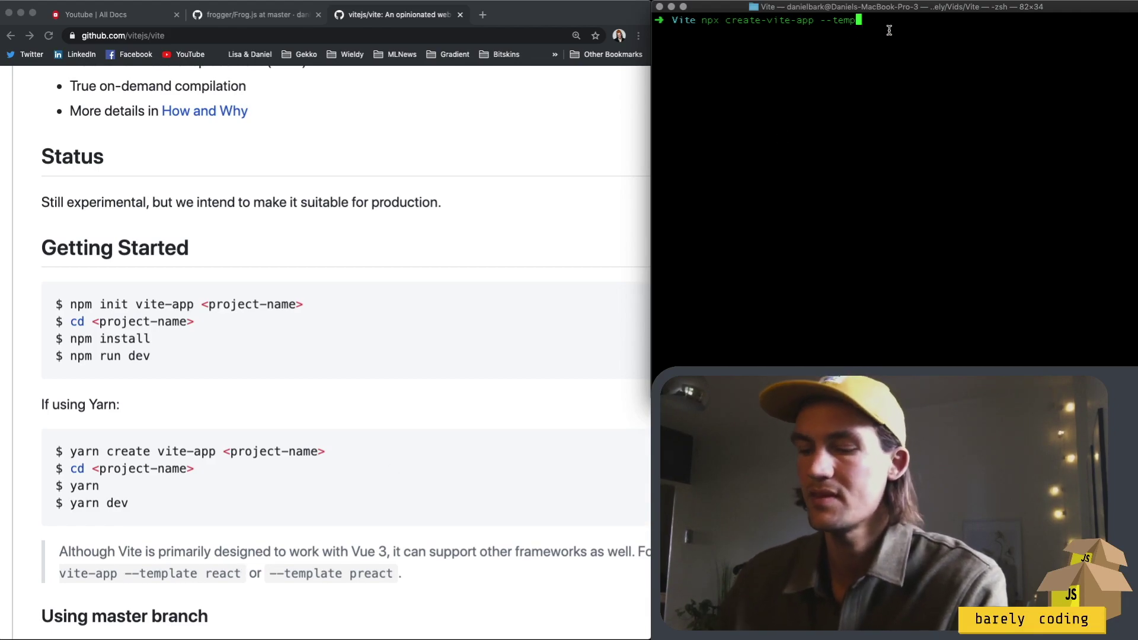
pyautogui.write('late react')
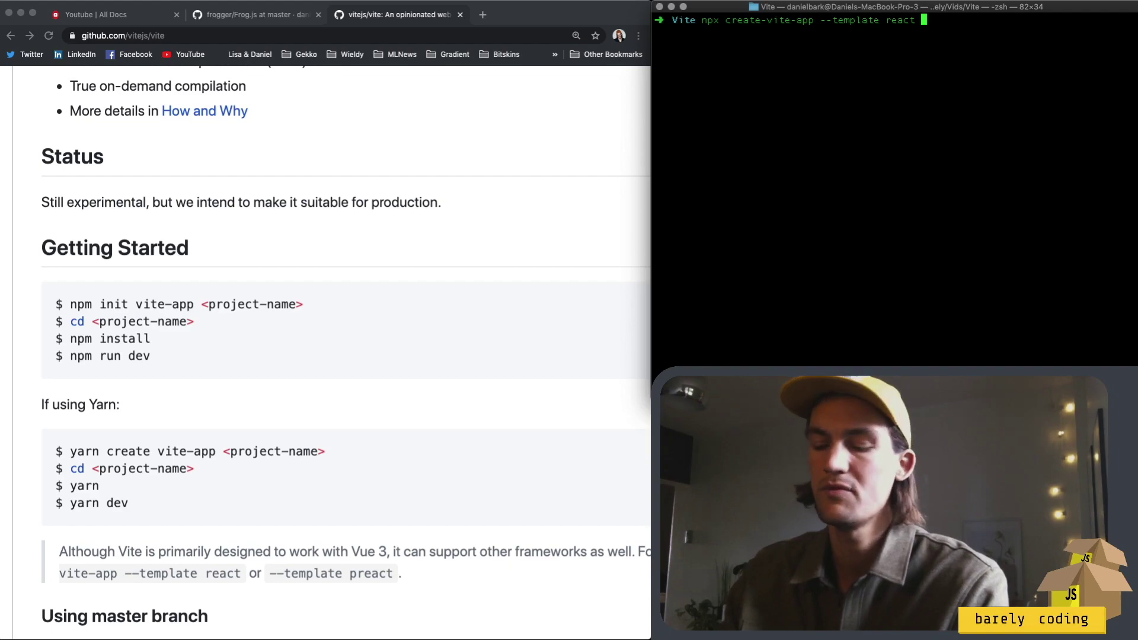
pyautogui.write(' react-')
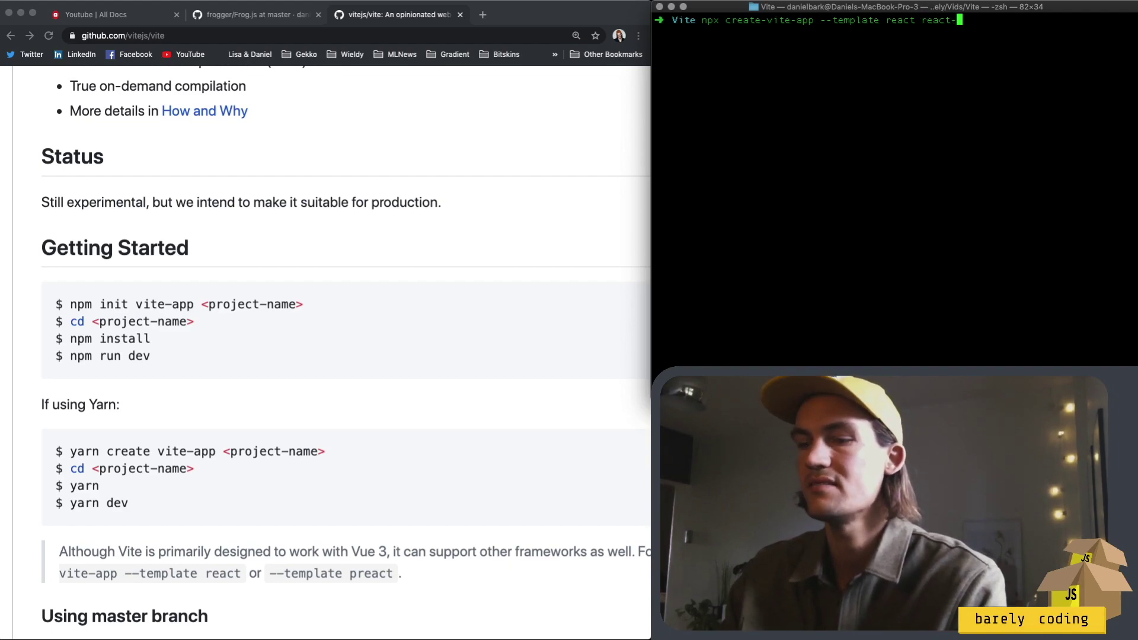
pyautogui.write('p')
pyautogui.press('Return')
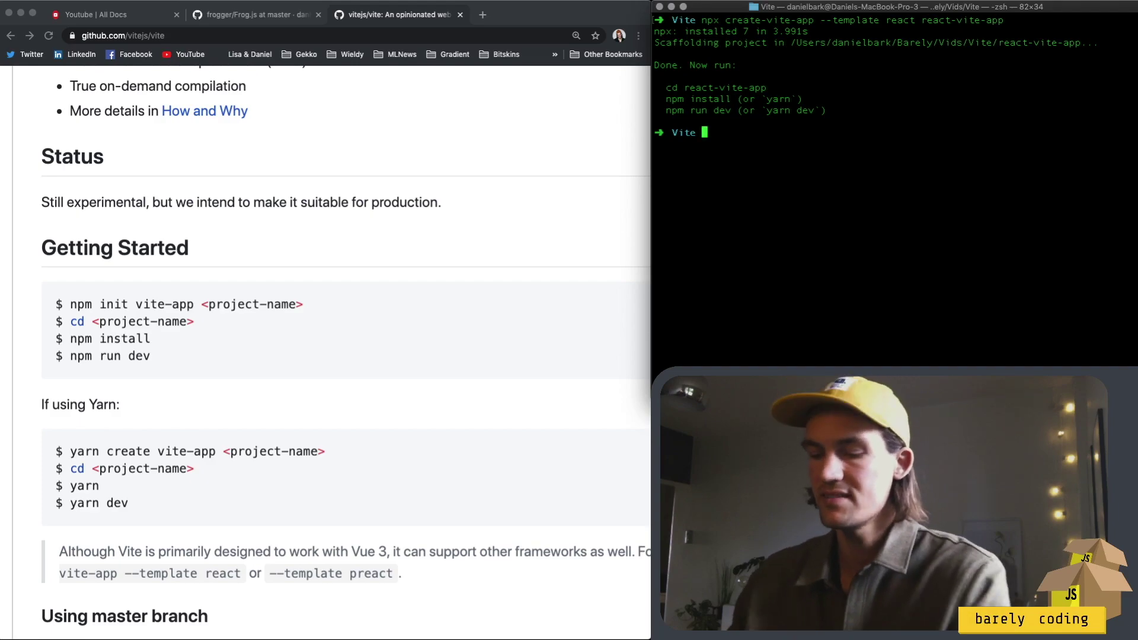
pyautogui.write('ls')
# Enter the new react-vite-app folder, list its files, and run npm install.
pyautogui.press('Return')
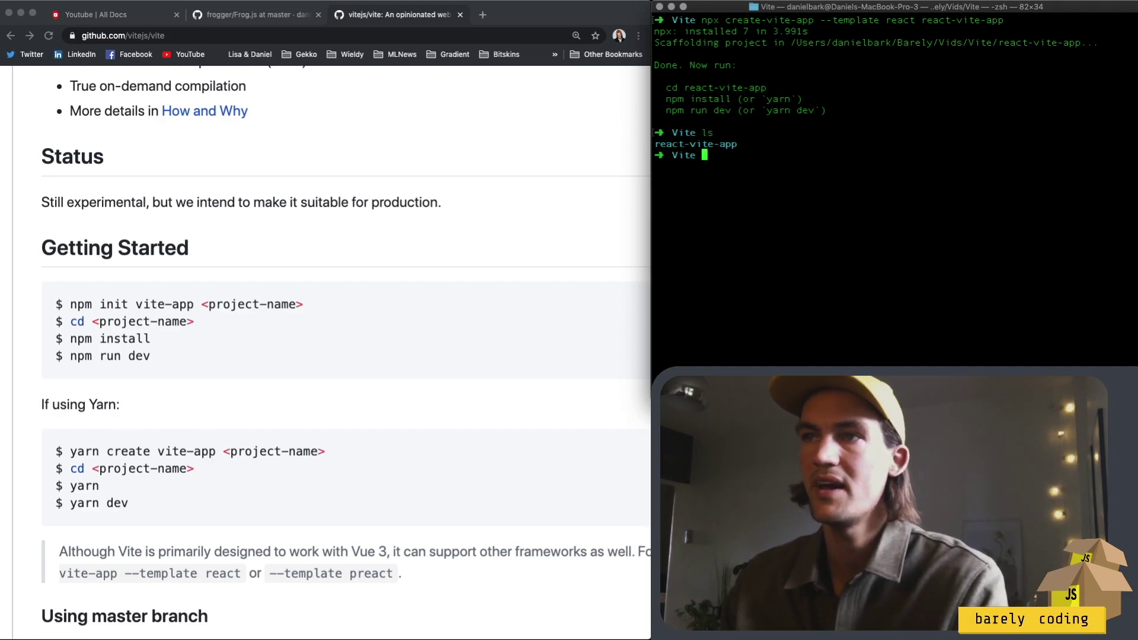
pyautogui.write('cdreact-vite-app')
pyautogui.press('Return')
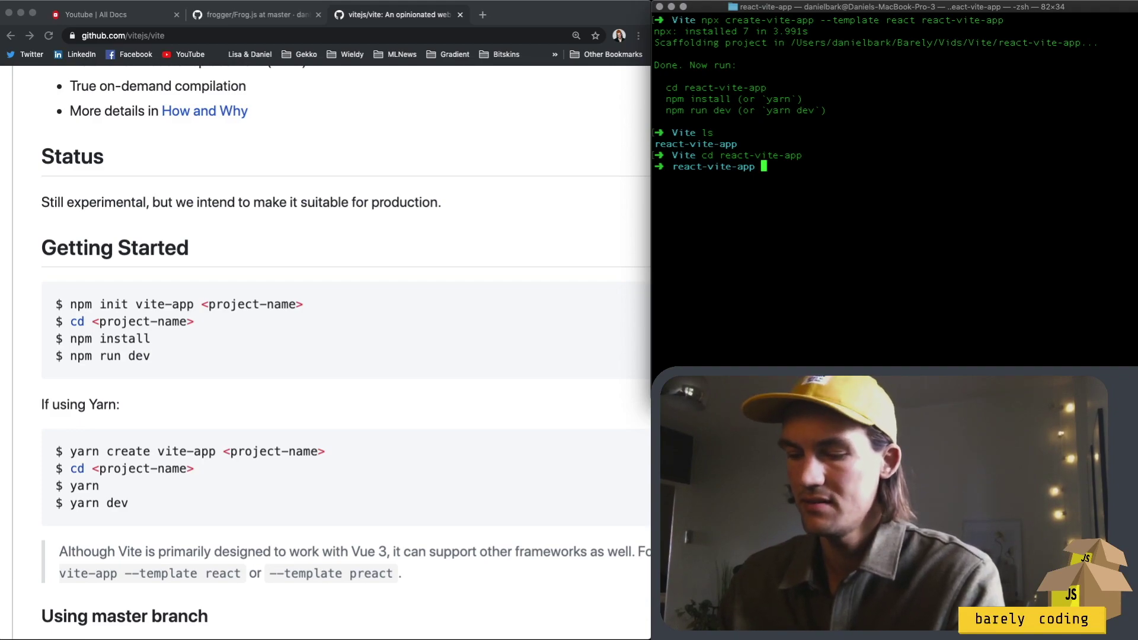
pyautogui.write('ls')
pyautogui.press('Return')
pyautogui.write('npm insta')
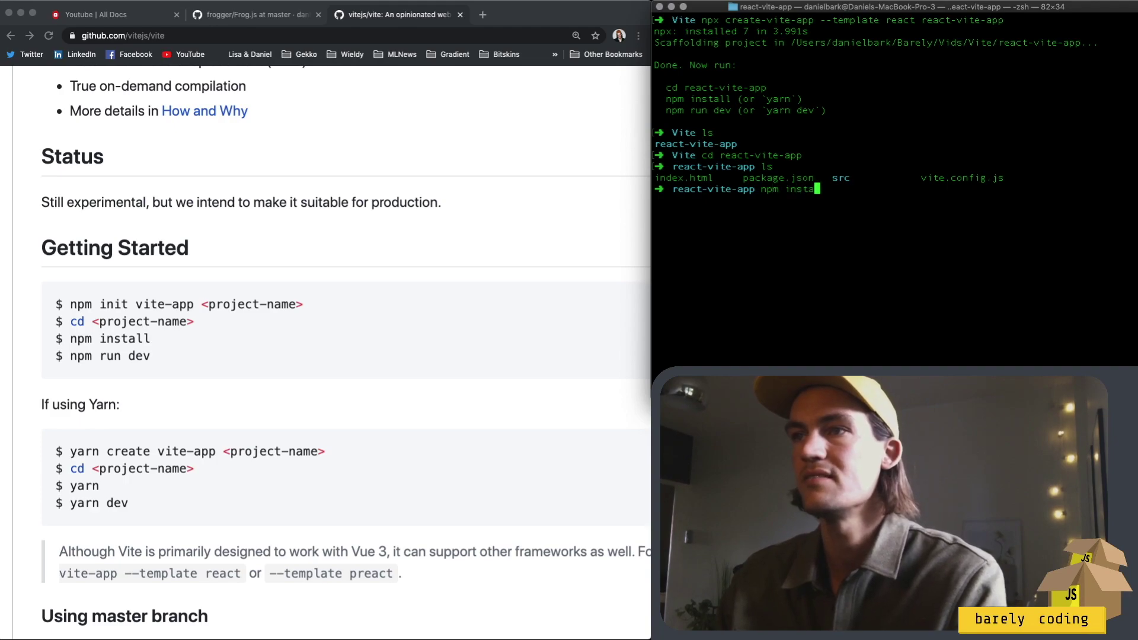
pyautogui.write('ll')
pyautogui.press('Return')
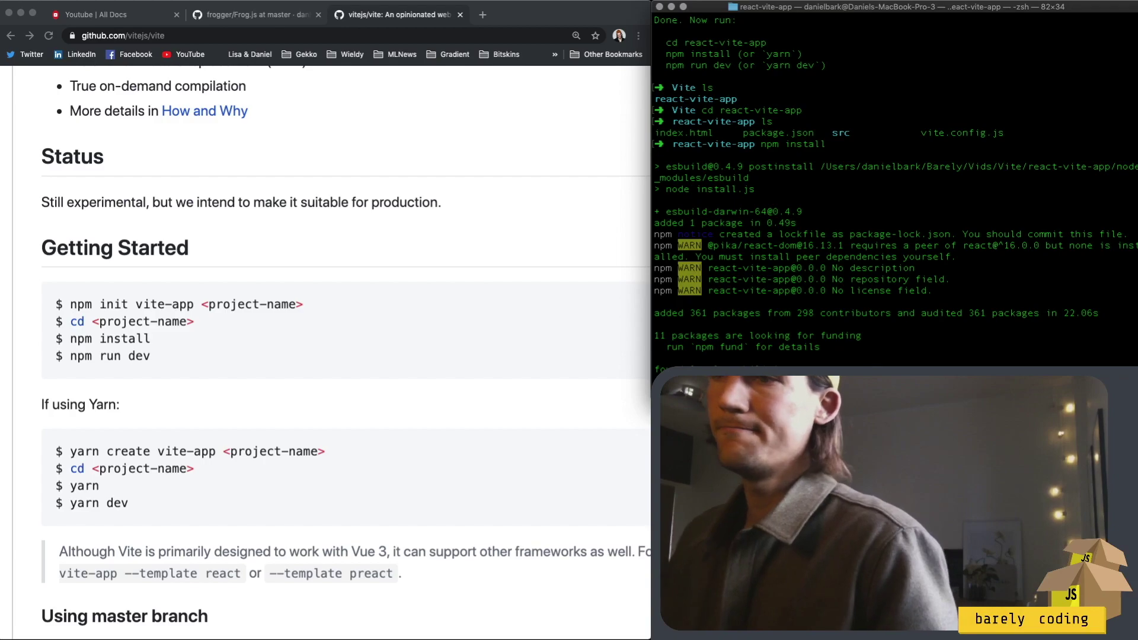
pyautogui.write('ls')
# Check the installed files and package.json scripts, then start the server with npm run dev.
pyautogui.press('Return')
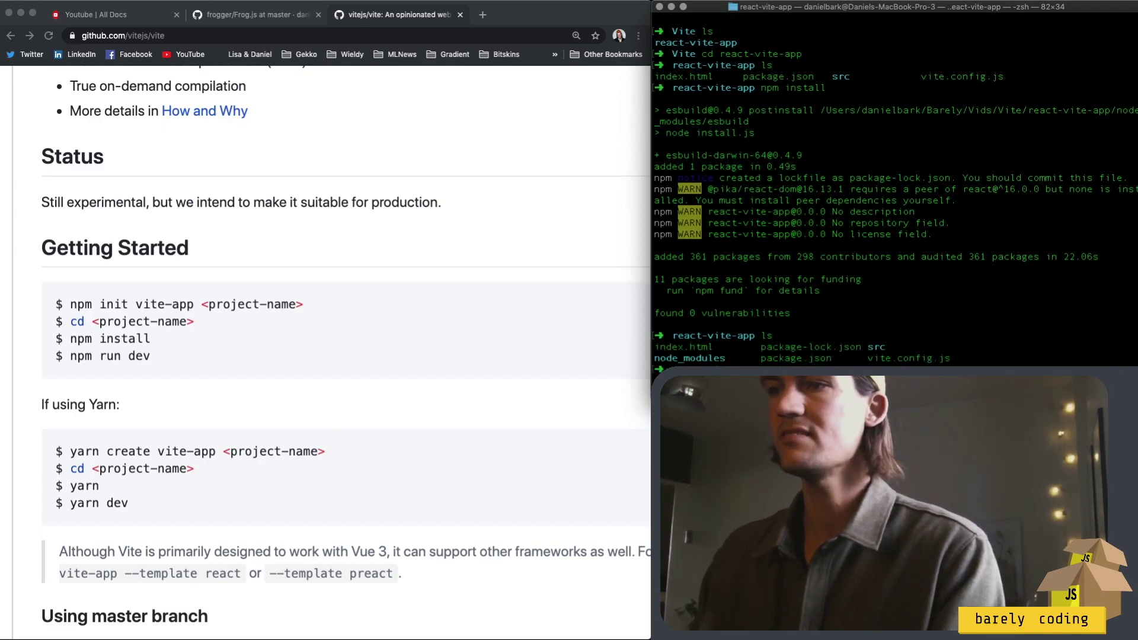
pyautogui.write('cat package')
pyautogui.press('Return')
pyautogui.write('cat package.json')
pyautogui.press('Return')
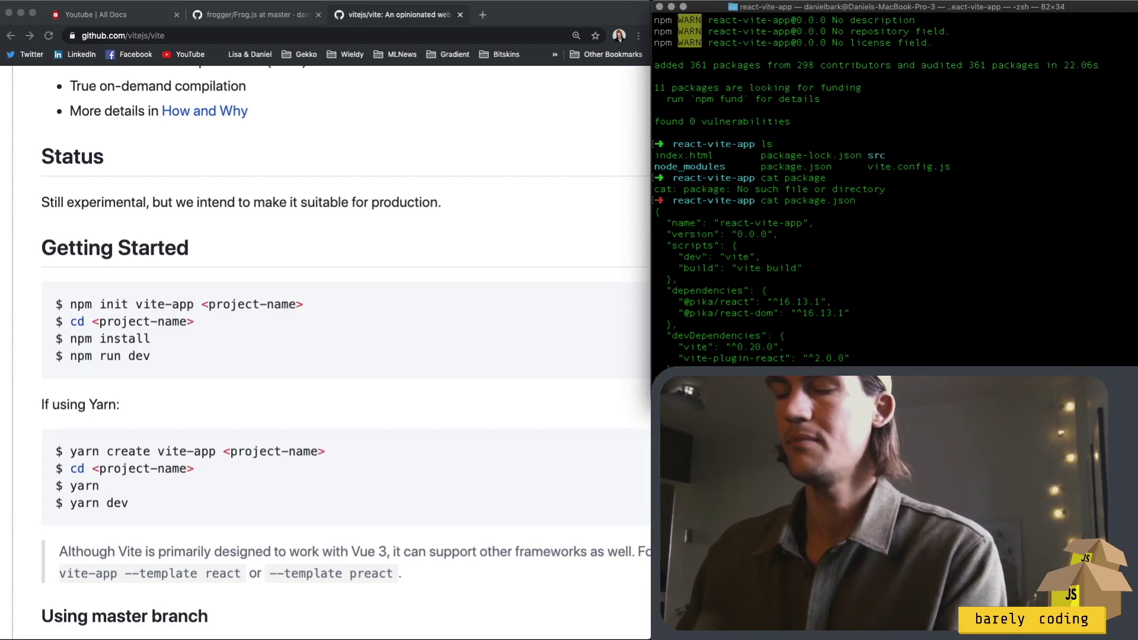
pyautogui.write('npm run dev')
pyautogui.press('Return')
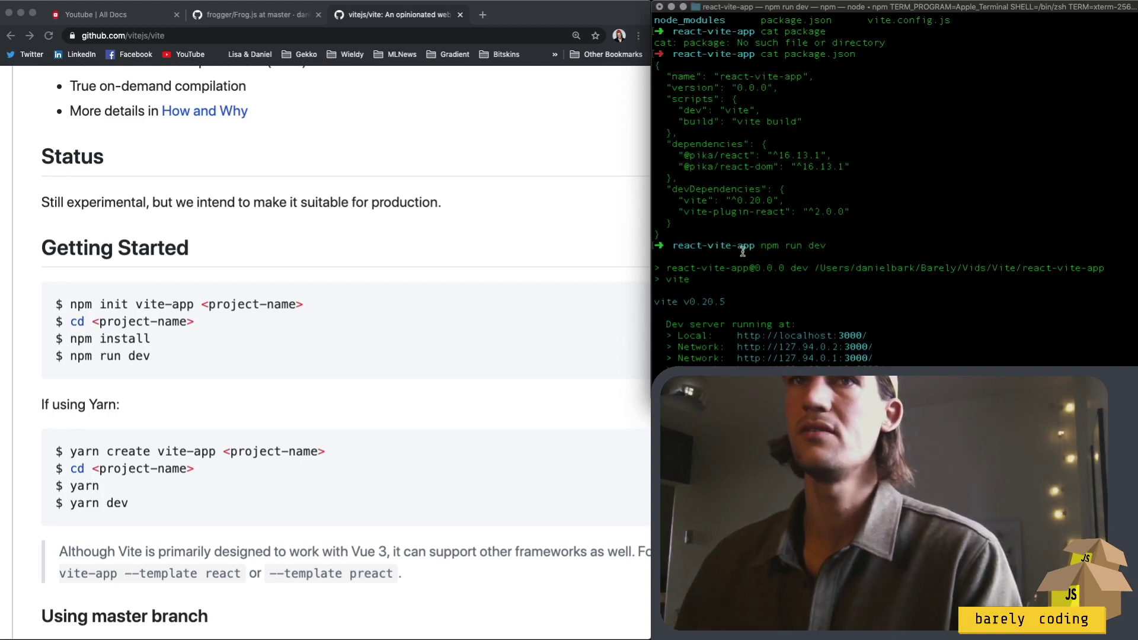
# Load localhost:3000 in a new Chrome tab and click the count button up to 6.
pyautogui.click(483, 15)
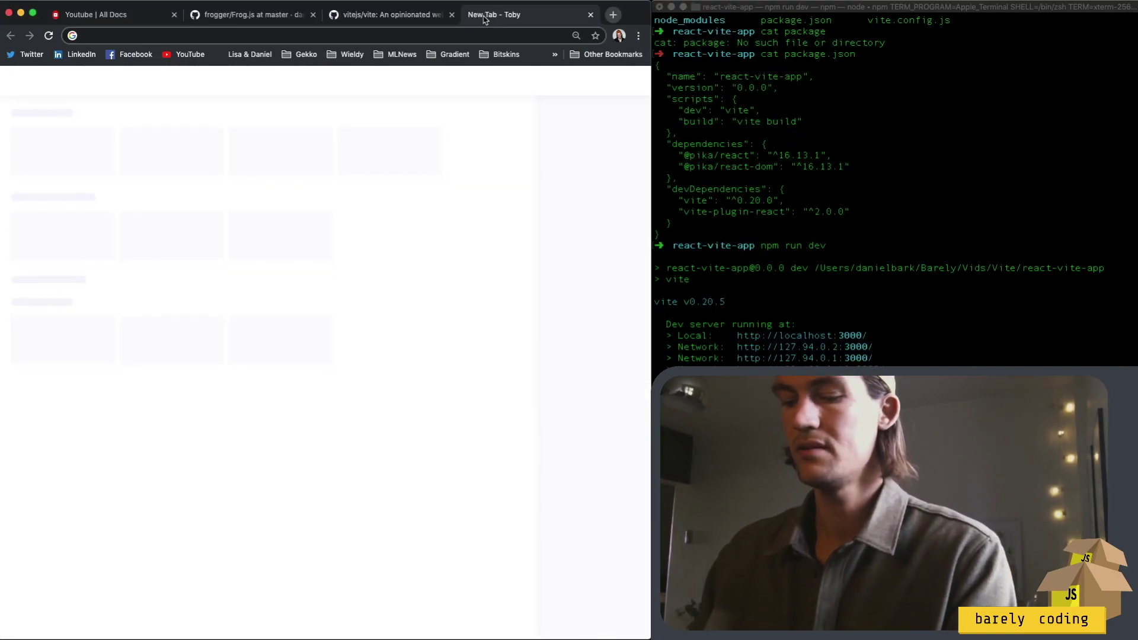
pyautogui.write('local')
pyautogui.press('Return')
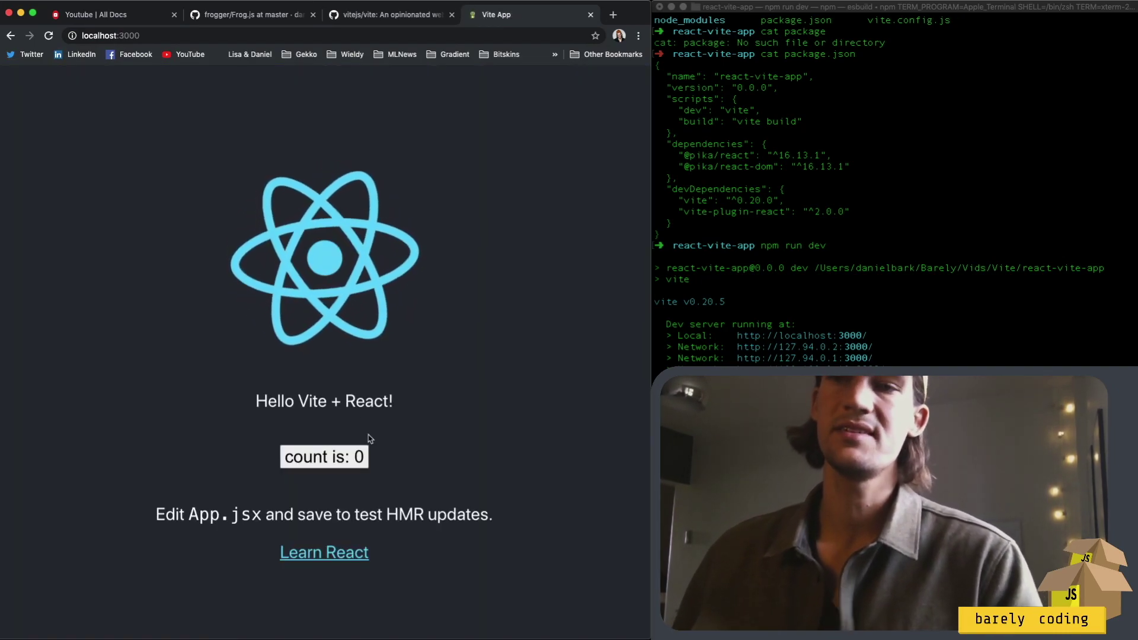
pyautogui.doubleClick(348, 459)
pyautogui.tripleClick(348, 459)
pyautogui.click(348, 459)
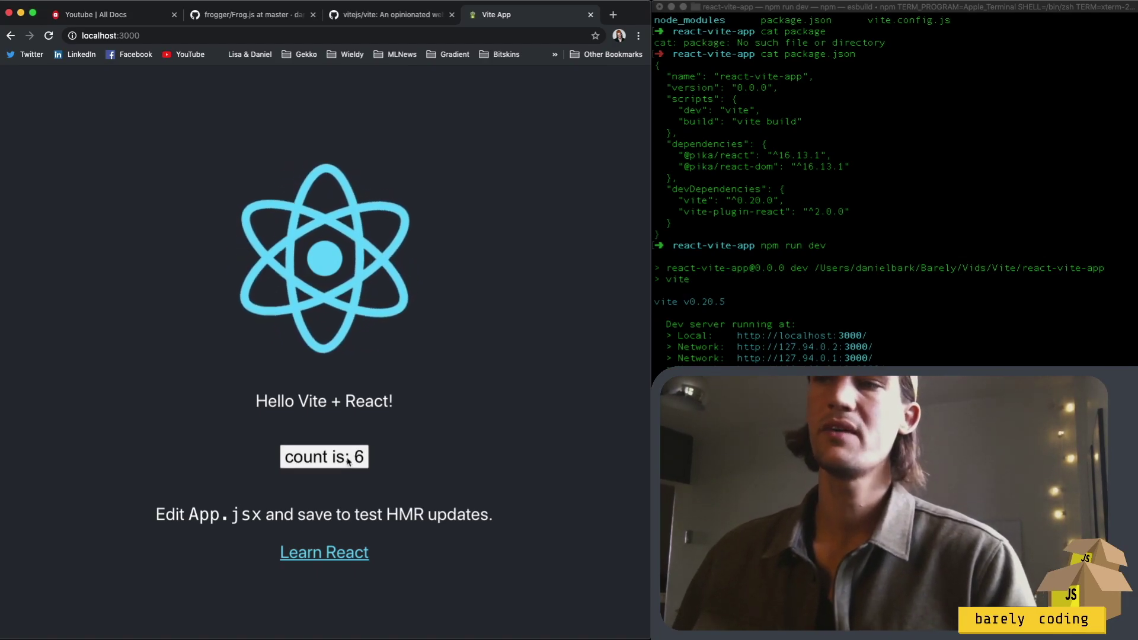
pyautogui.doubleClick(348, 459)
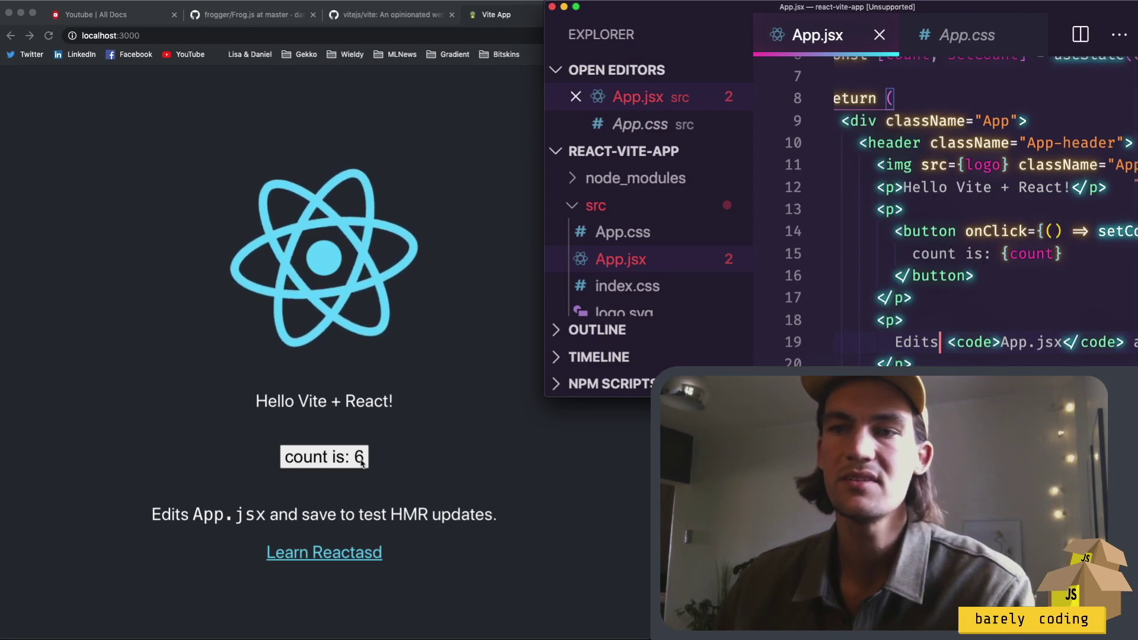
# Raise the counter to 10, then edit the word Edits on App.jsx line 19 and save.
pyautogui.click(356, 461)
pyautogui.doubleClick(349, 464)
pyautogui.doubleClick(350, 463)
pyautogui.click(939, 344)
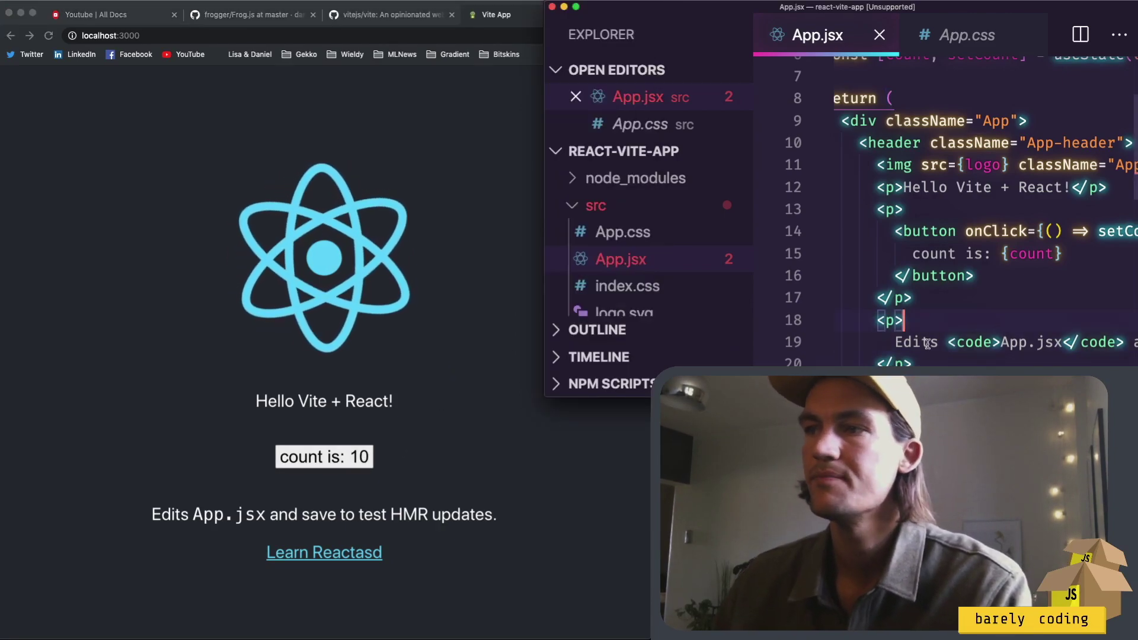
pyautogui.write('asd')
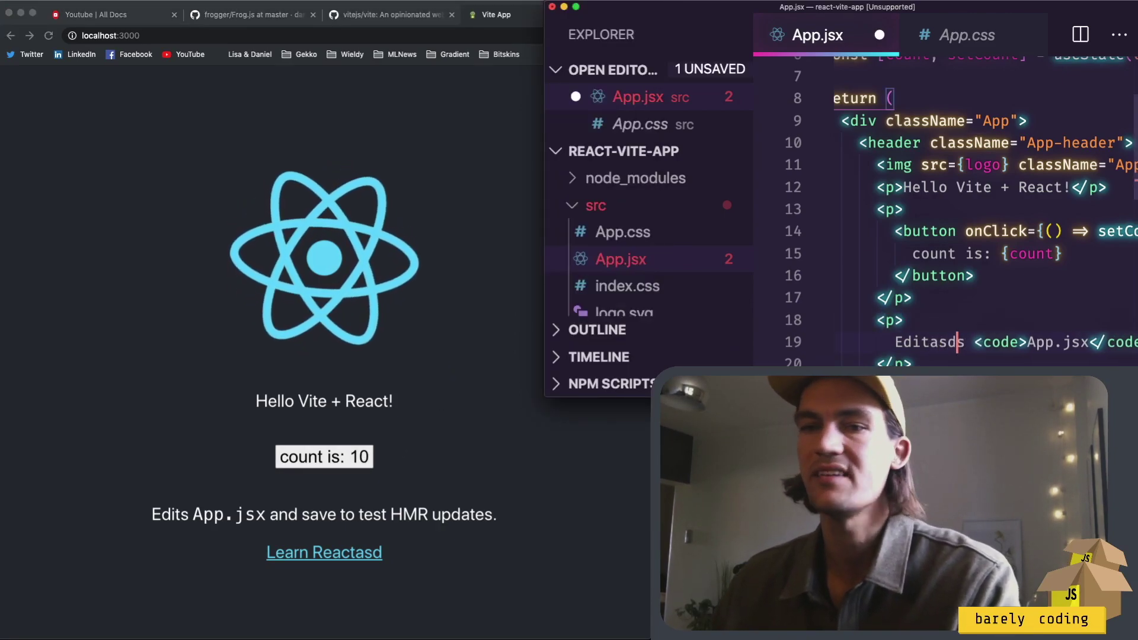
pyautogui.press('cmd+s')
# Delete the word 'Editasds' and its trailing space from line 19, then save.
pyautogui.doubleClick(938, 342)
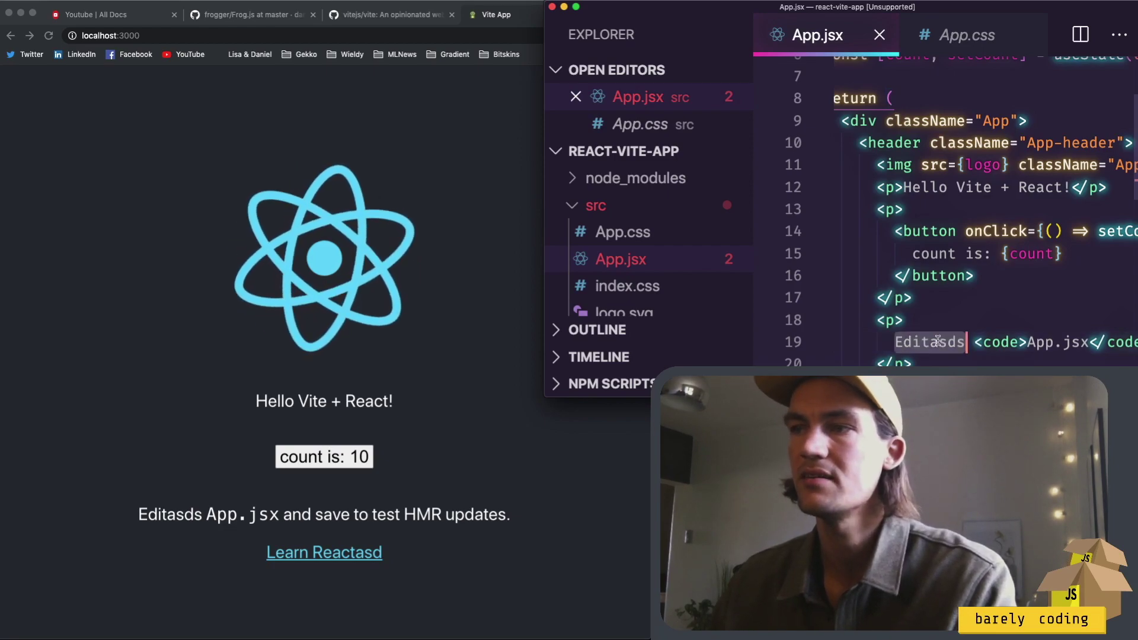
pyautogui.press('BackSpace')
pyautogui.press('Delete')
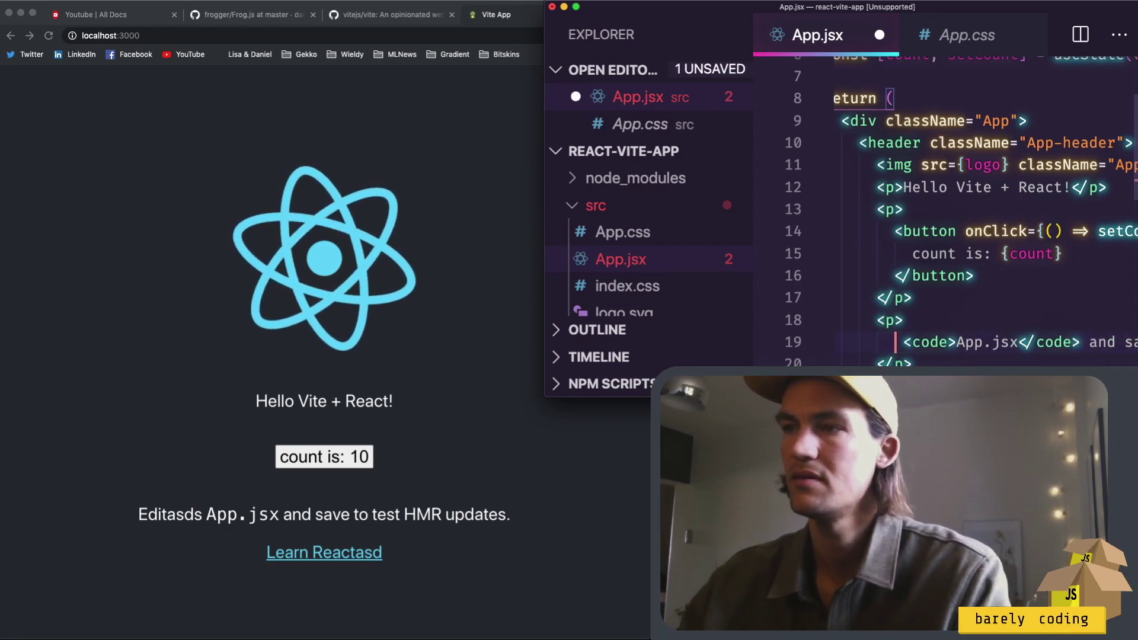
pyautogui.press('cmd+s')
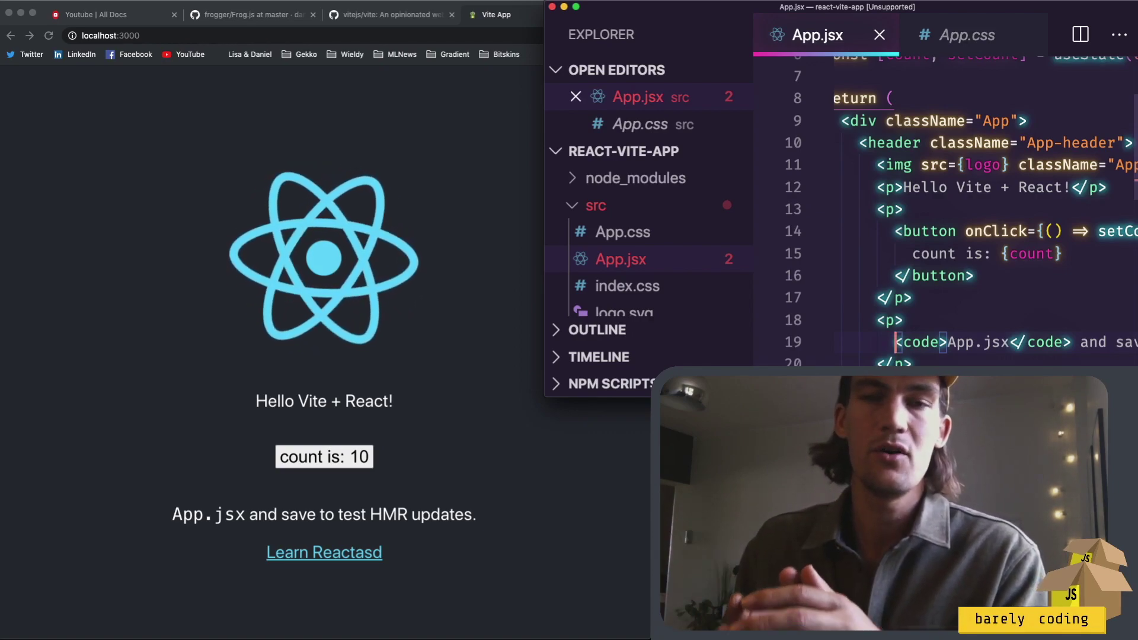
# Bring the Chrome window showing the localhost:3000 app back to the front.
pyautogui.click(396, 498)
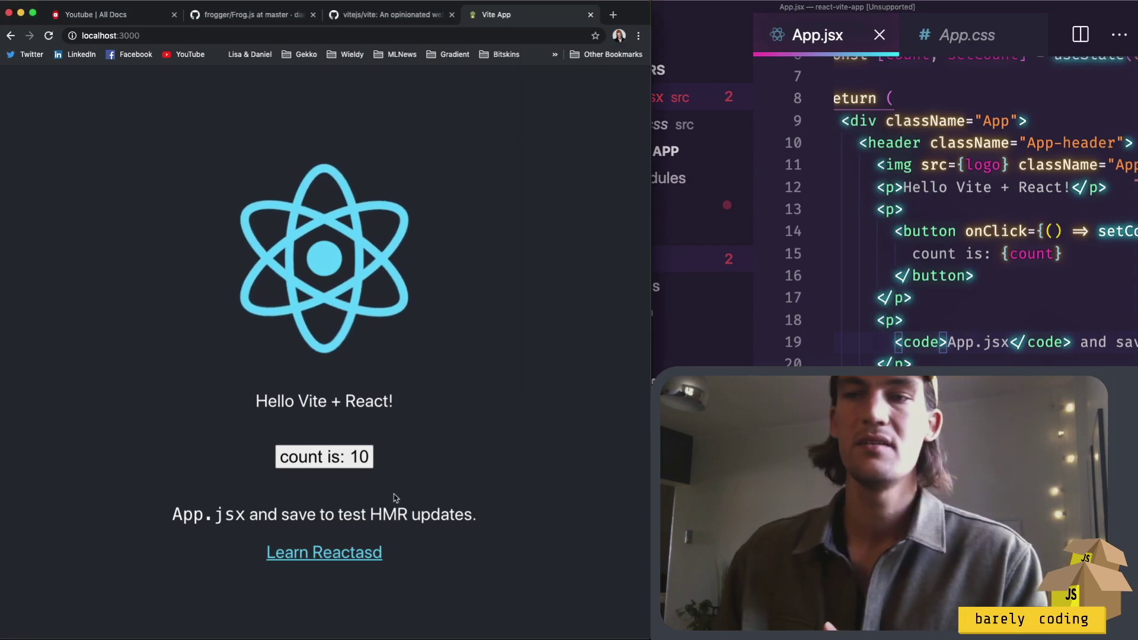